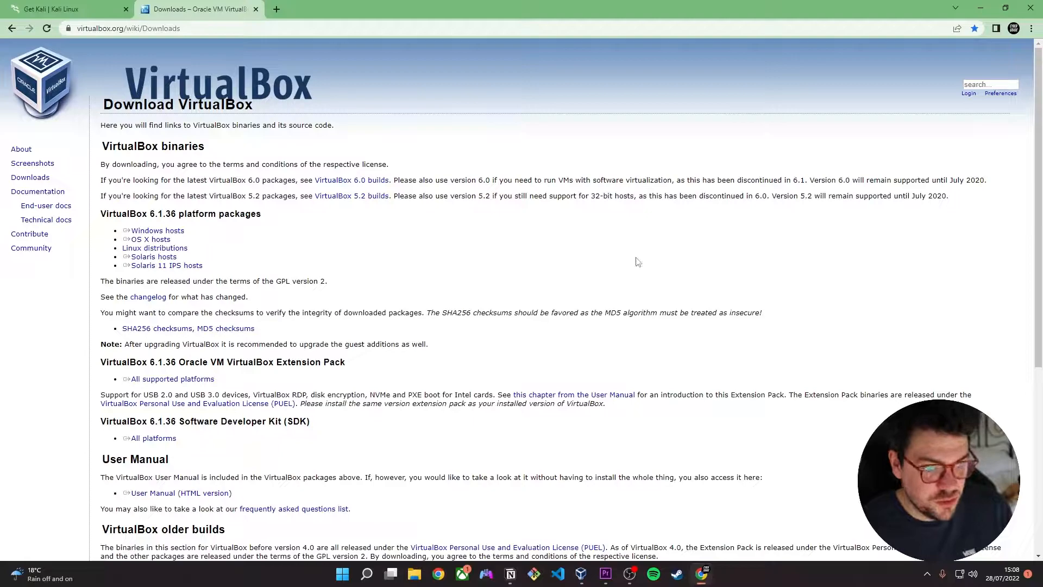
- Review the virtual machine images on the Kali download page and locate the kali-linux-2022.2-live-amd64 file on the desktop
click(82, 9)
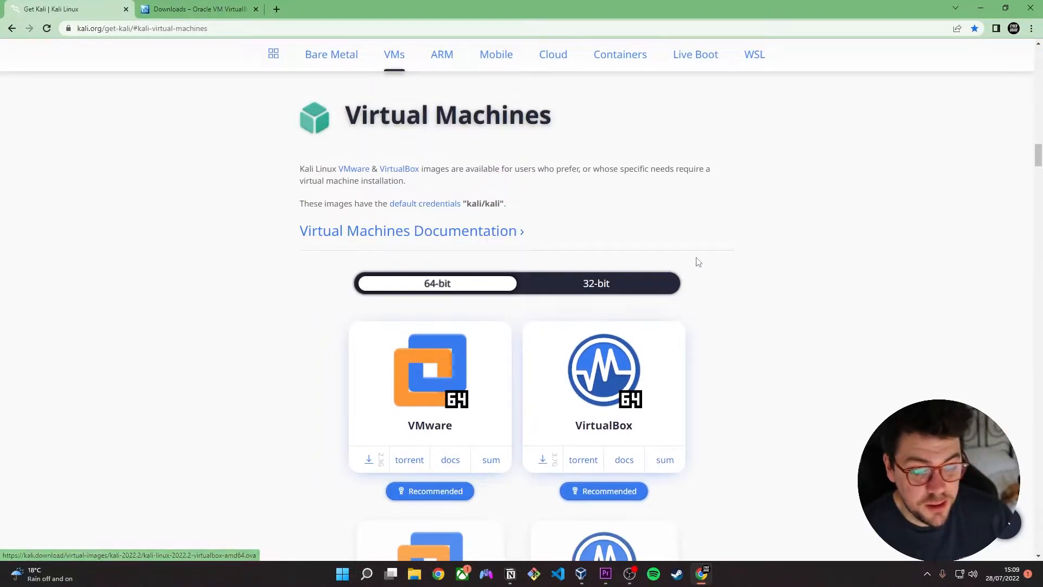
click(980, 8)
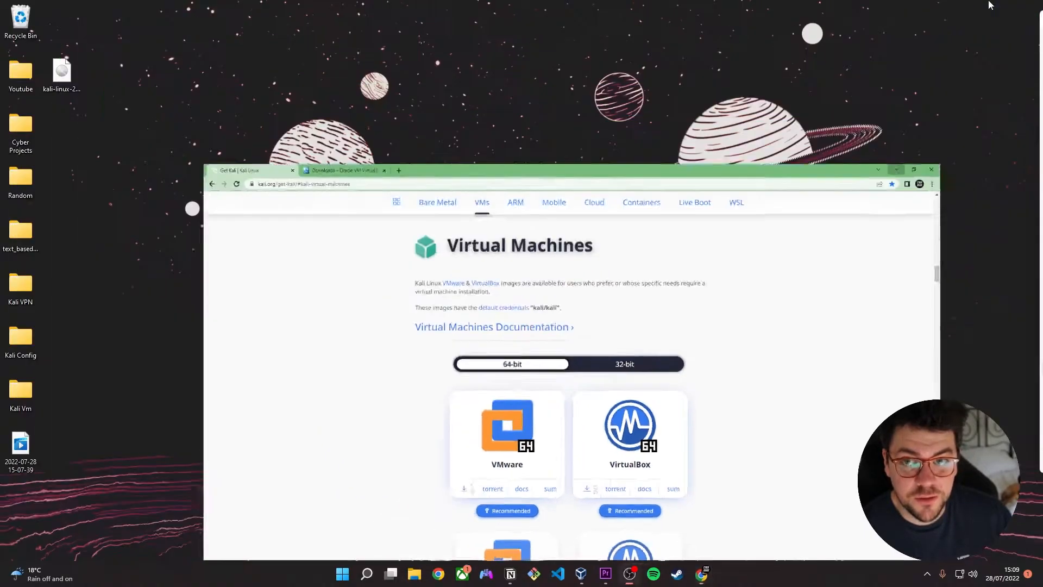
click(62, 74)
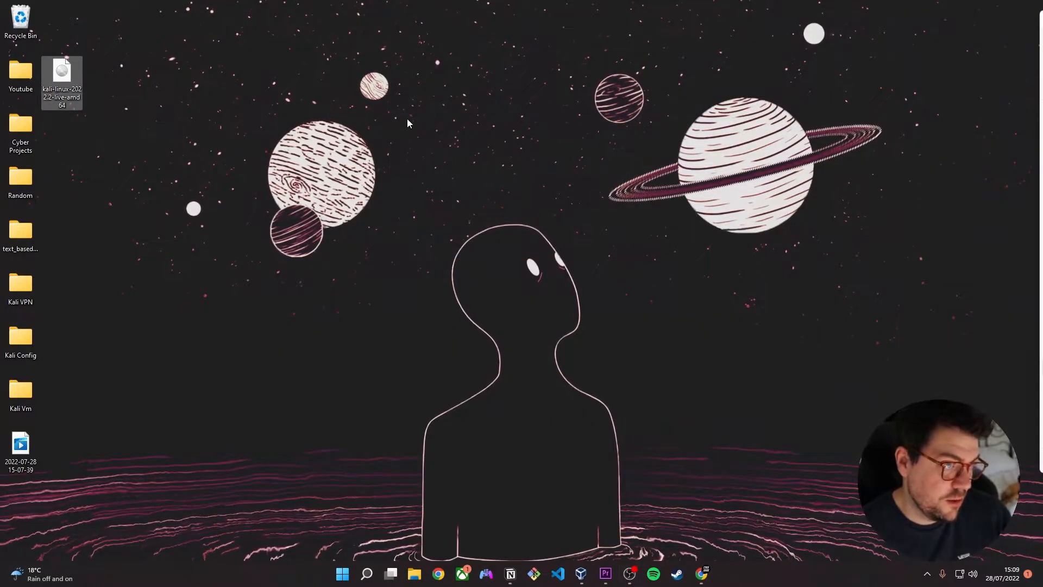
click(609, 245)
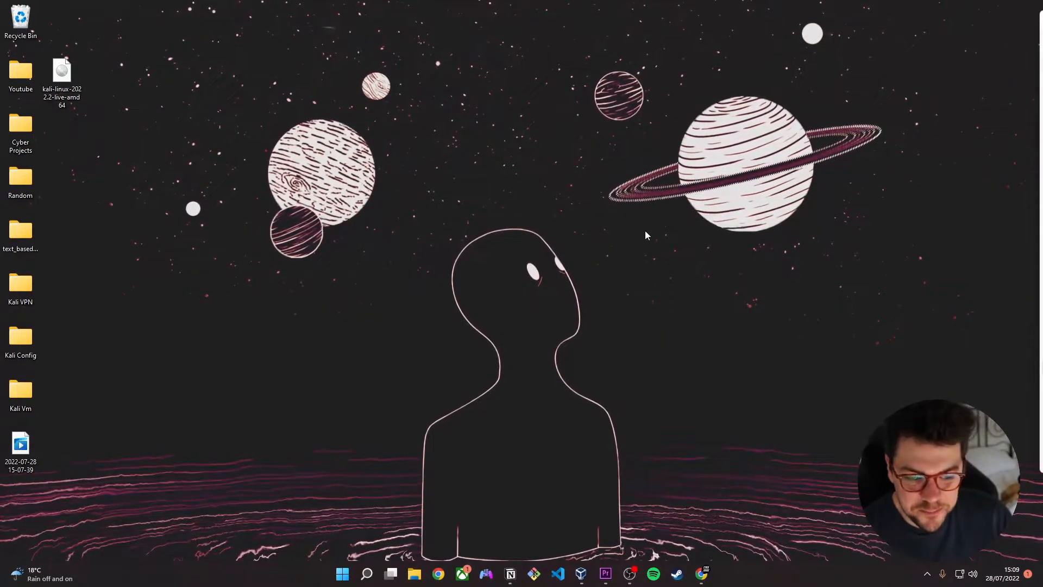
- Switch to Oracle VM VirtualBox Manager and start creating a new virtual machine named "Kali VM Cyber Grade"
click(580, 574)
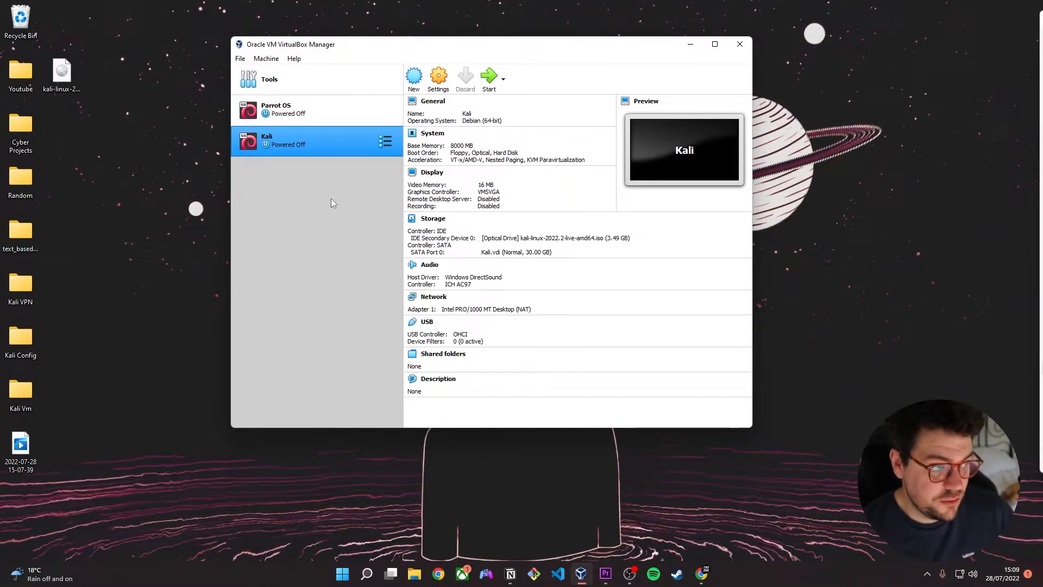
click(414, 79)
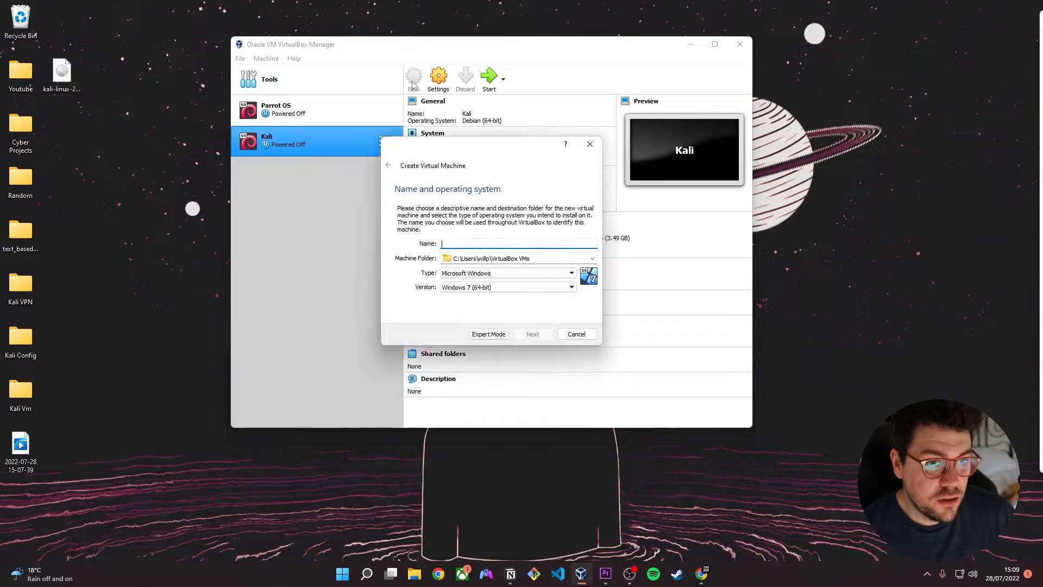
text(K)
key(Caps_Lock)
text(ali)
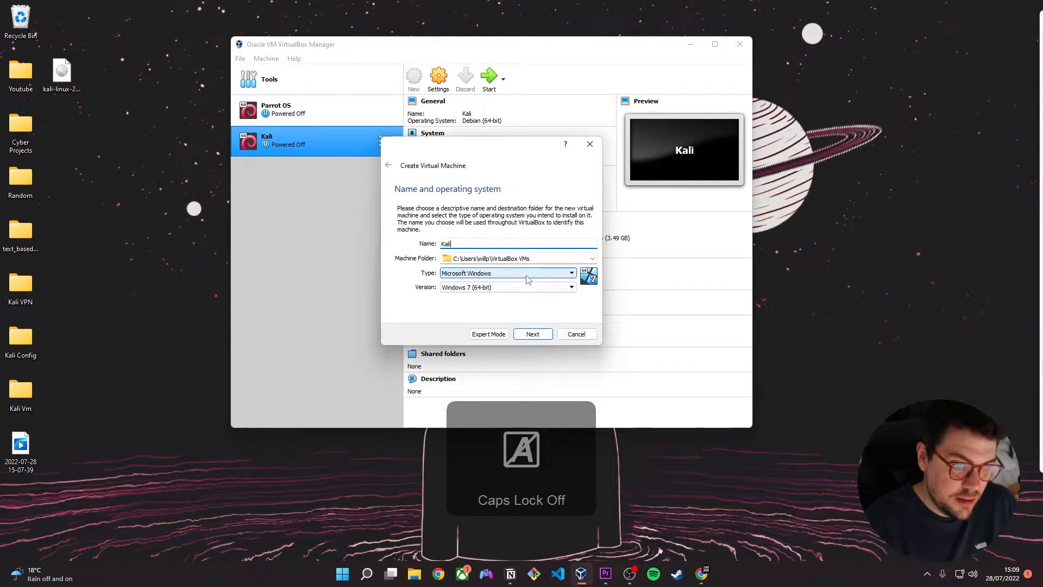
key(Caps_Lock)
text(VM C)
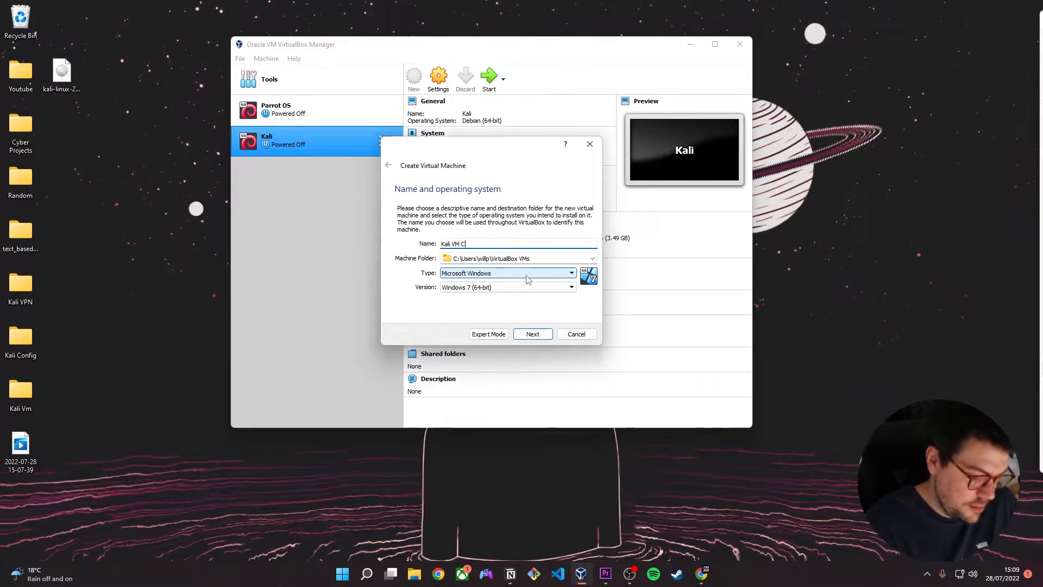
key(Caps_Lock)
text(yber)
key(Caps_Lock)
key(Caps_Lock)
key(Caps_Lock)
text(G)
key(Caps_Lock)
text(rade)
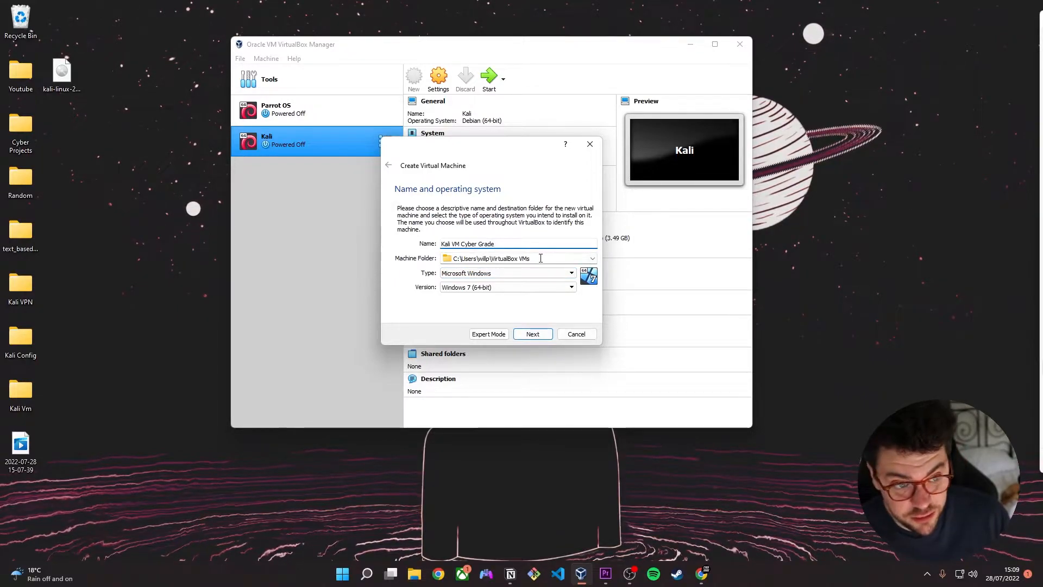
- Set the new machine's operating system type to Linux and its version to Debian (64-bit), and continue to the memory size
click(570, 273)
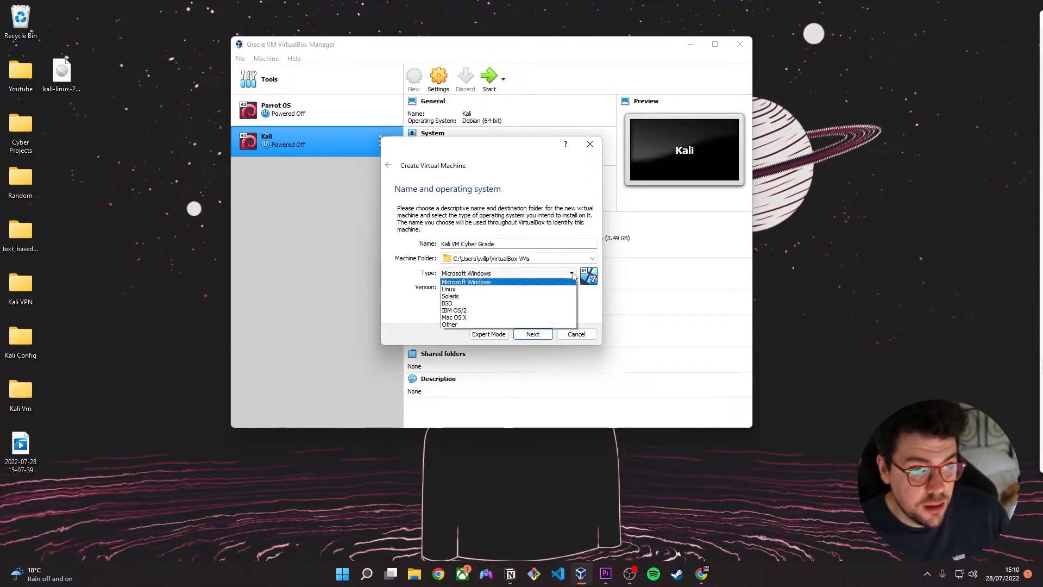
click(524, 289)
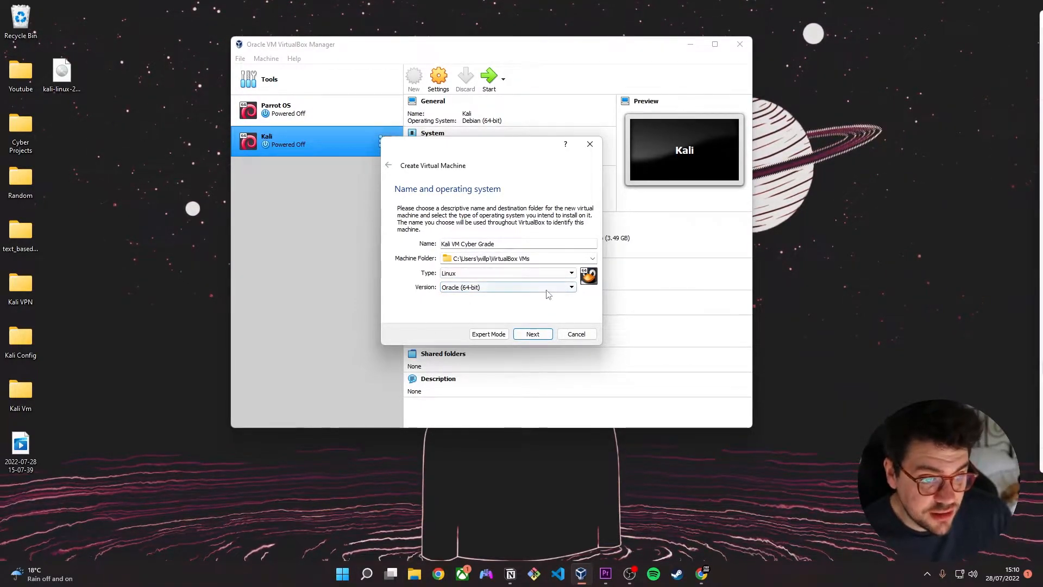
click(535, 287)
scroll(505, 337, up, 2)
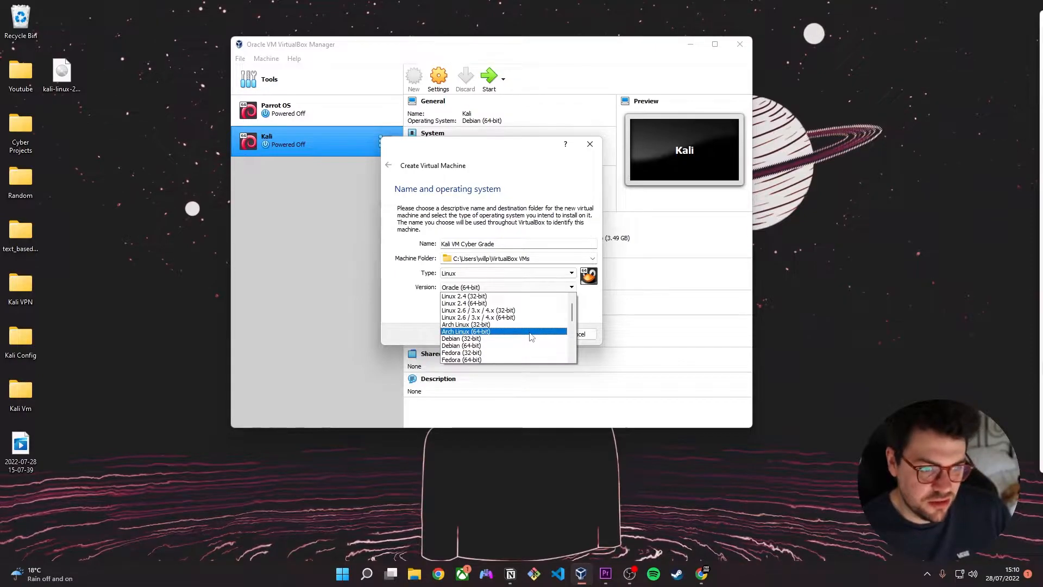
scroll(546, 328, down, 1)
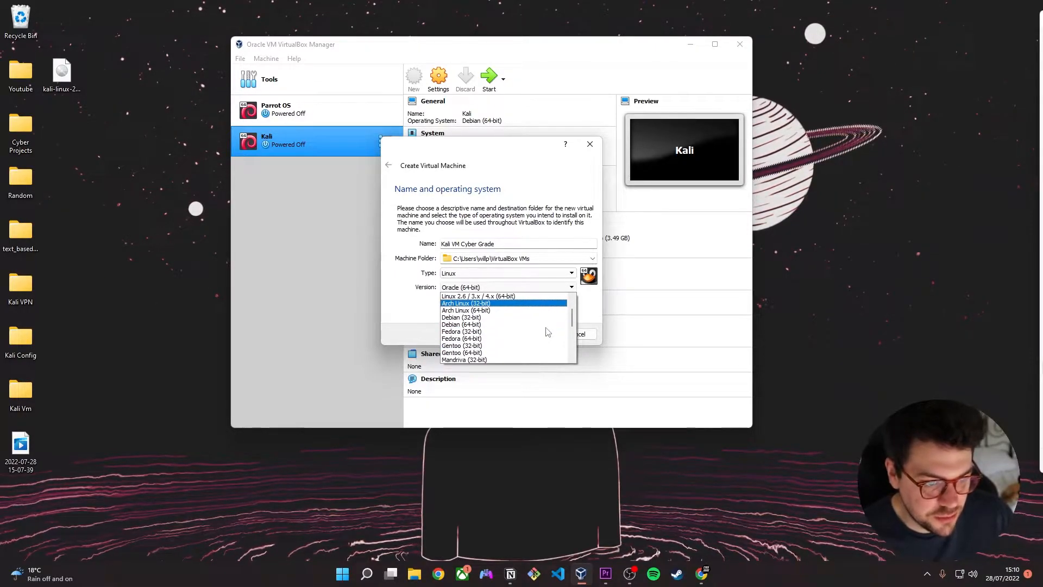
click(533, 325)
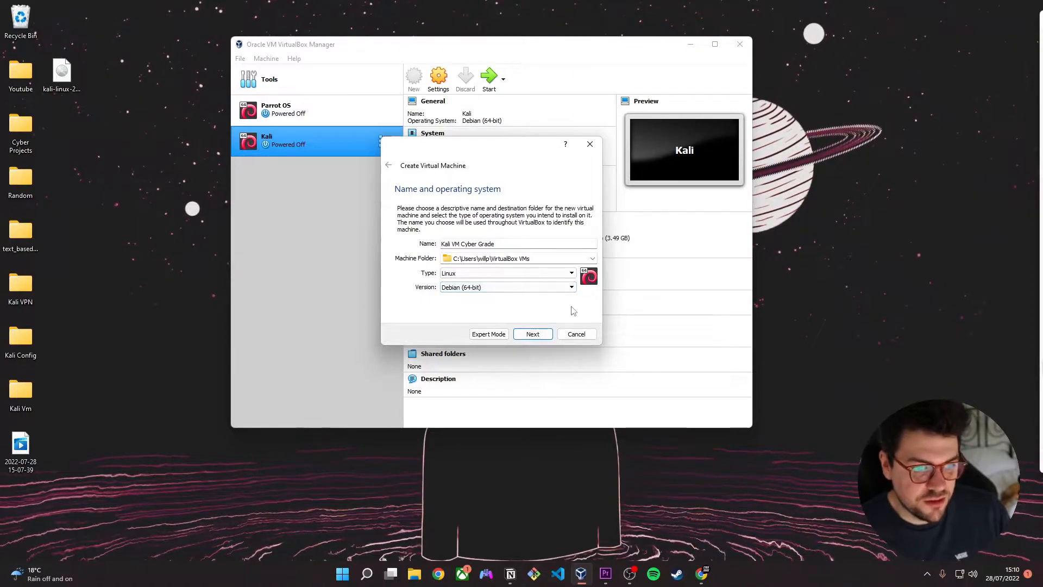
click(541, 335)
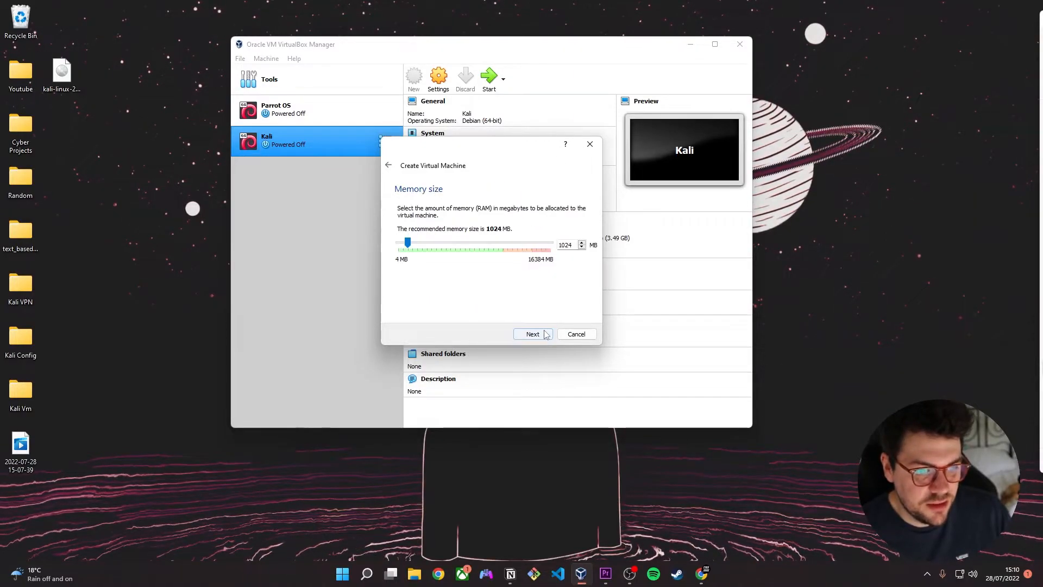
- Allocate 8000 MB of memory to the new virtual machine and continue to the hard disk options
double_click(565, 245)
text(8000)
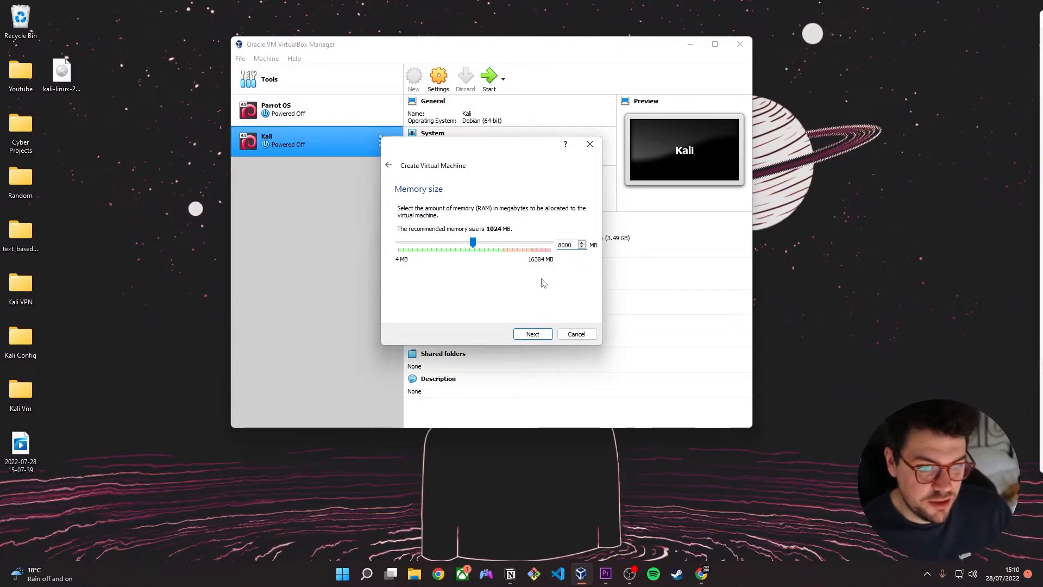
click(528, 336)
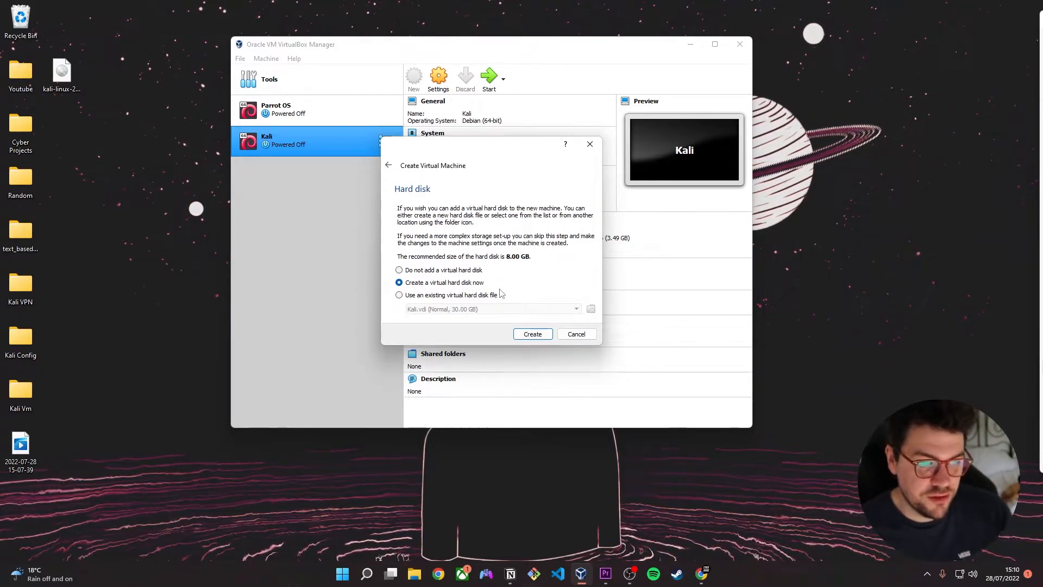
- Create a new dynamically allocated VDI virtual hard disk of 32 GB for the machine
click(542, 336)
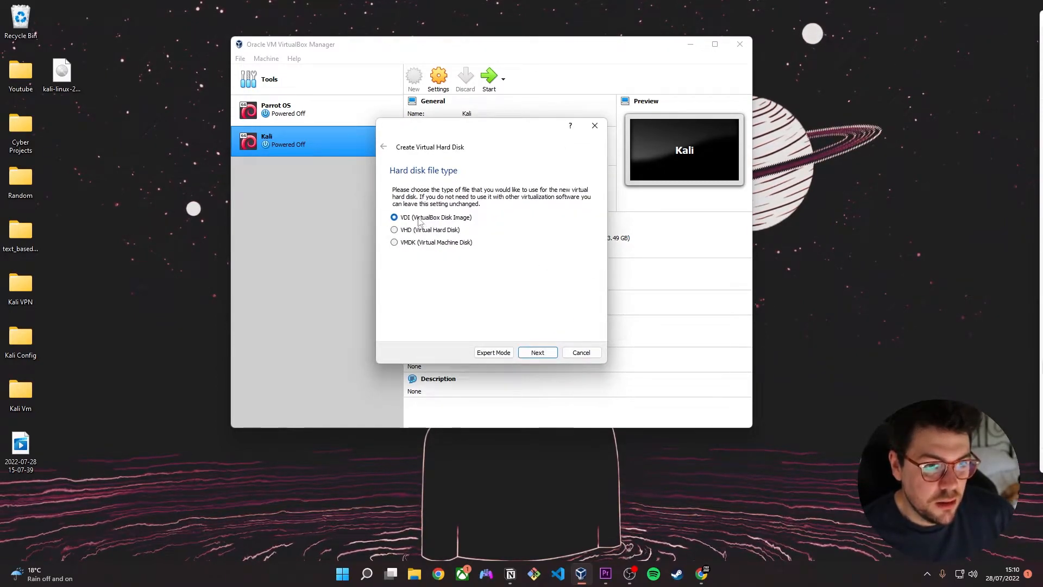
click(526, 352)
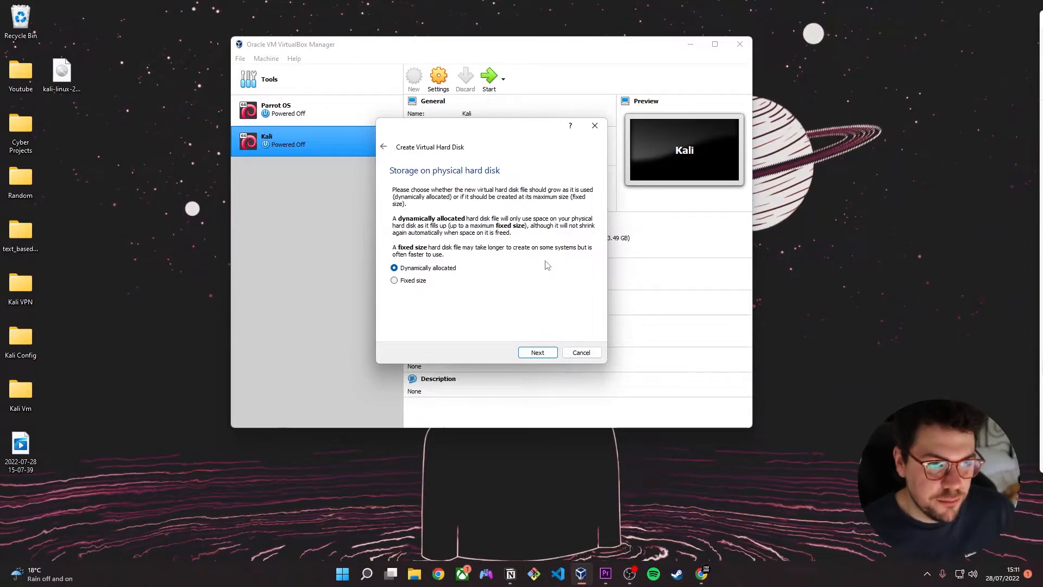
click(536, 353)
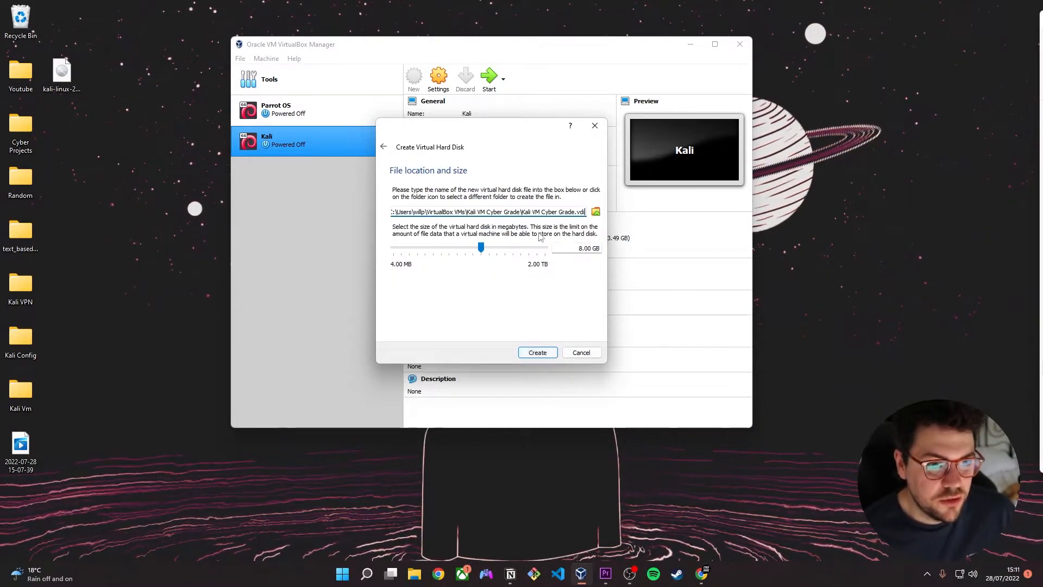
double_click(585, 251)
text(32)
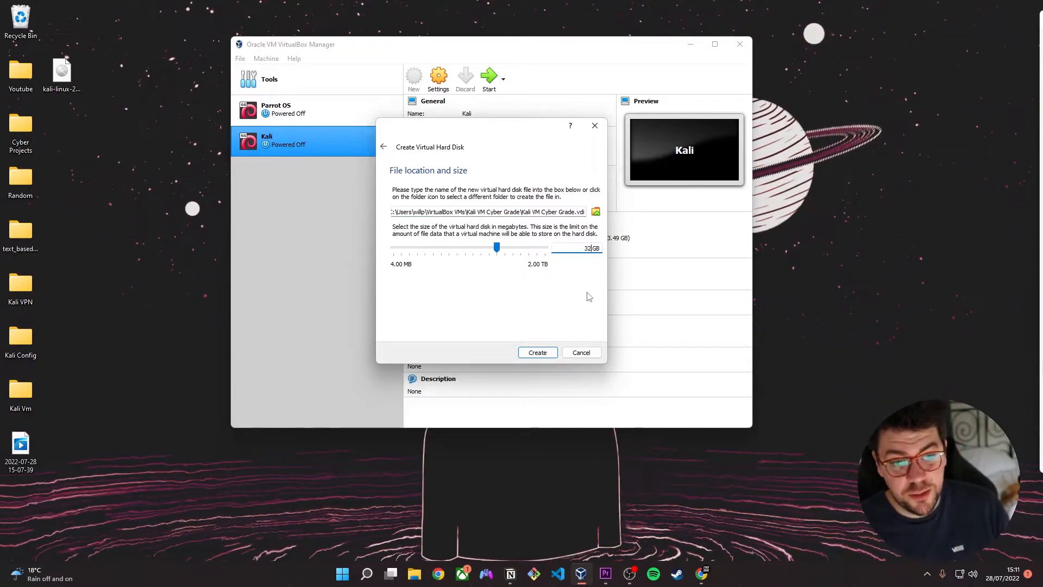
click(539, 353)
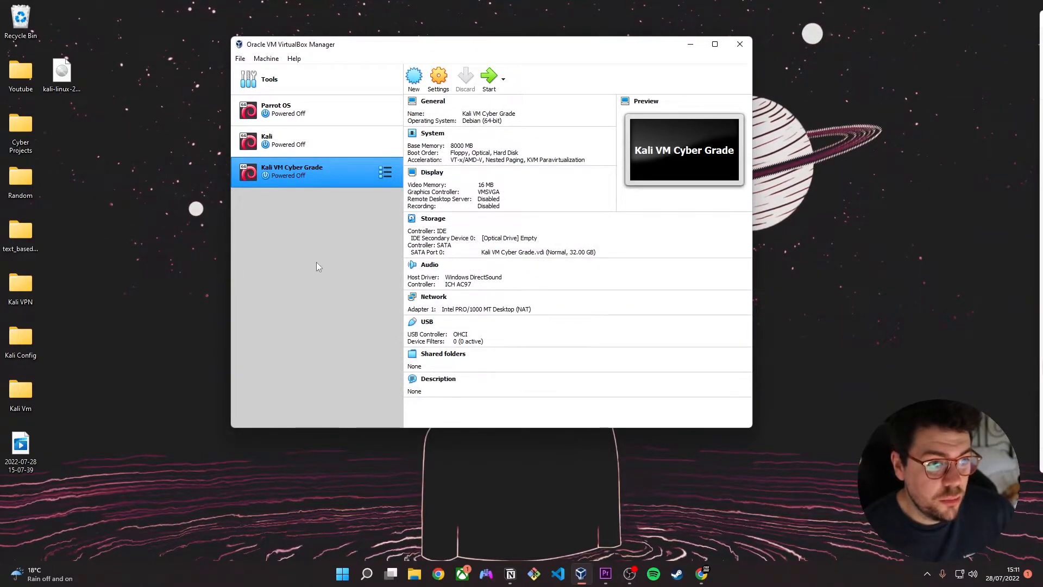
- Set both the shared clipboard and drag'n'drop to Bidirectional in the Kali VM Cyber Grade machine's advanced general settings
click(441, 75)
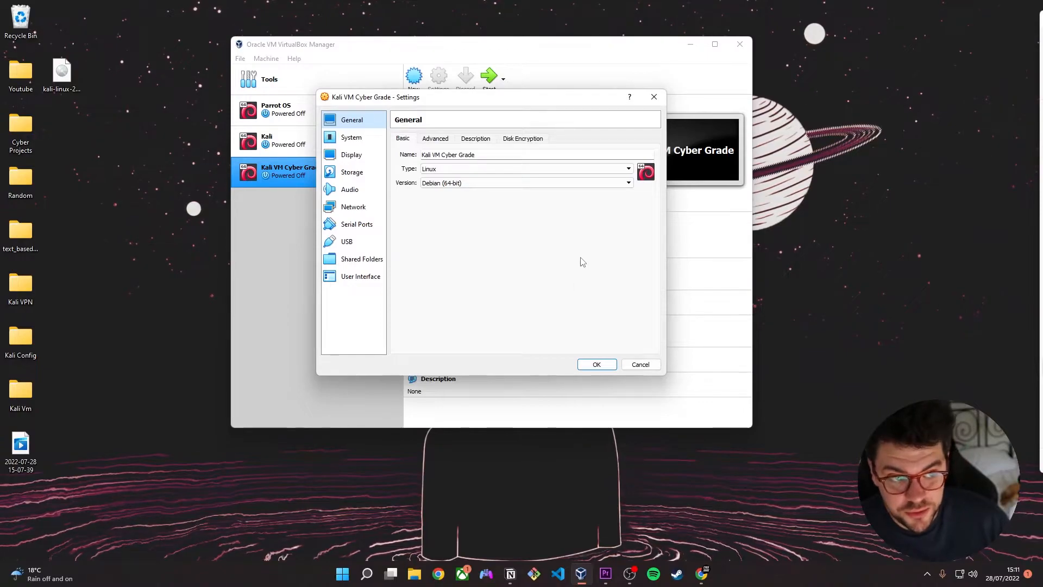
click(445, 140)
click(470, 170)
click(484, 200)
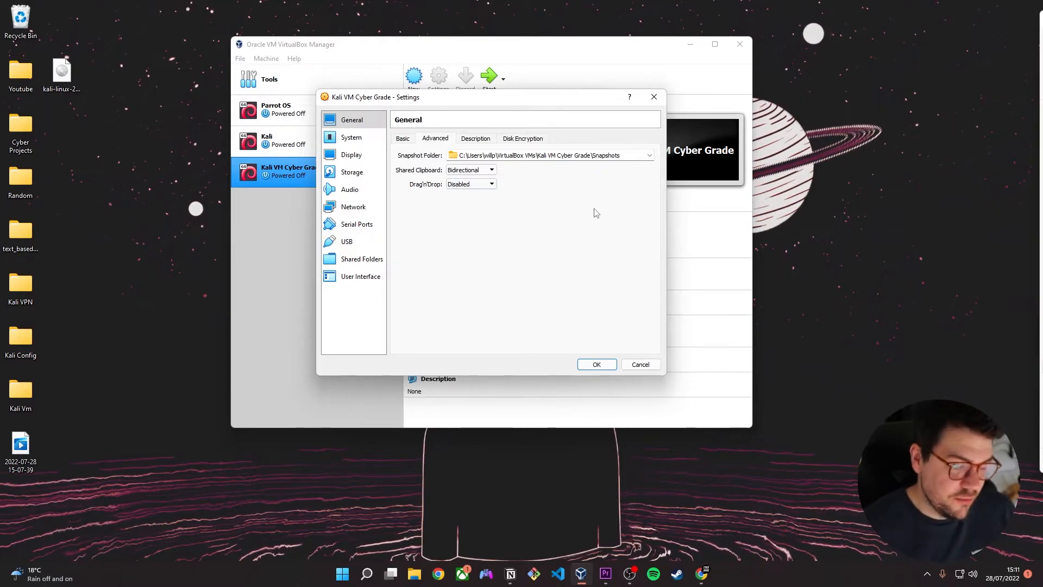
click(492, 184)
click(555, 186)
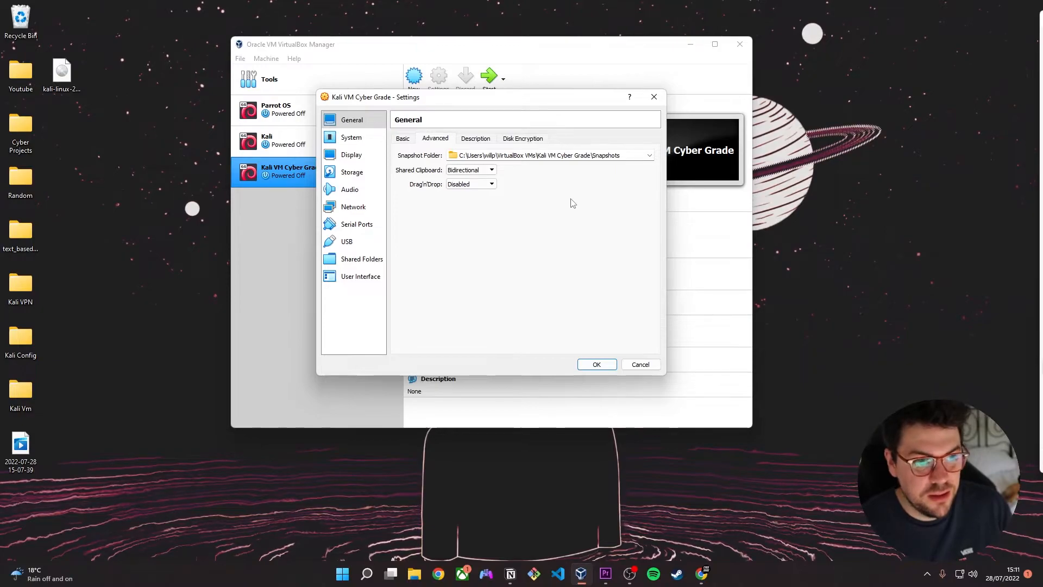
click(492, 183)
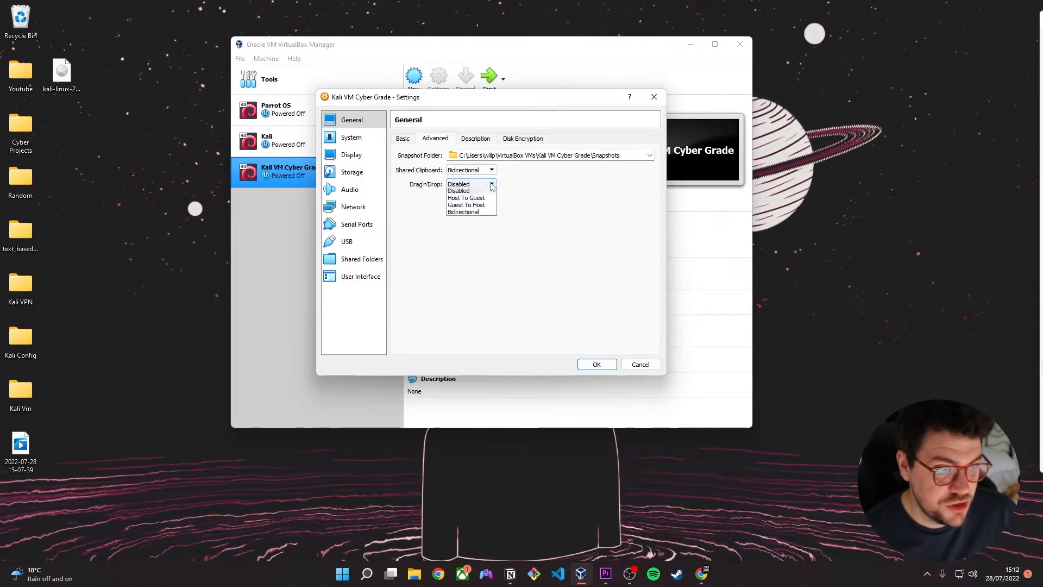
click(478, 215)
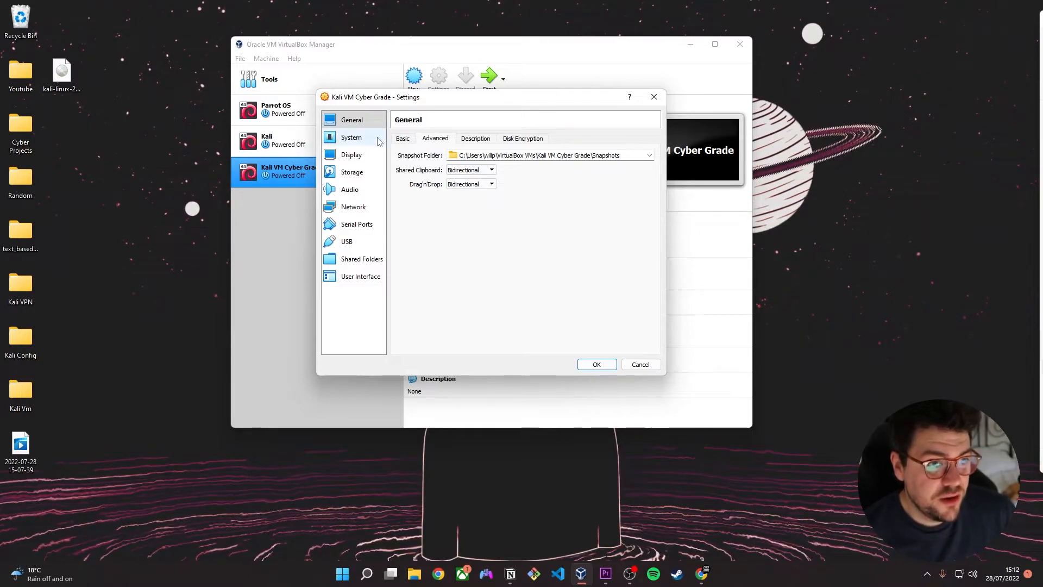
- Assign 4 processors to the virtual machine in its system settings
click(351, 137)
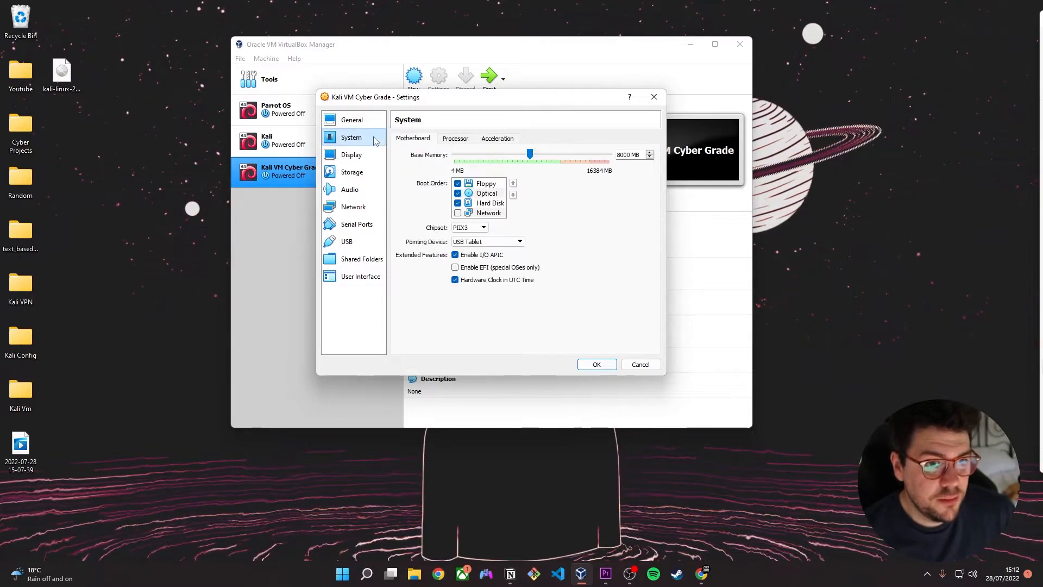
click(456, 138)
drag(456, 154, 500, 156)
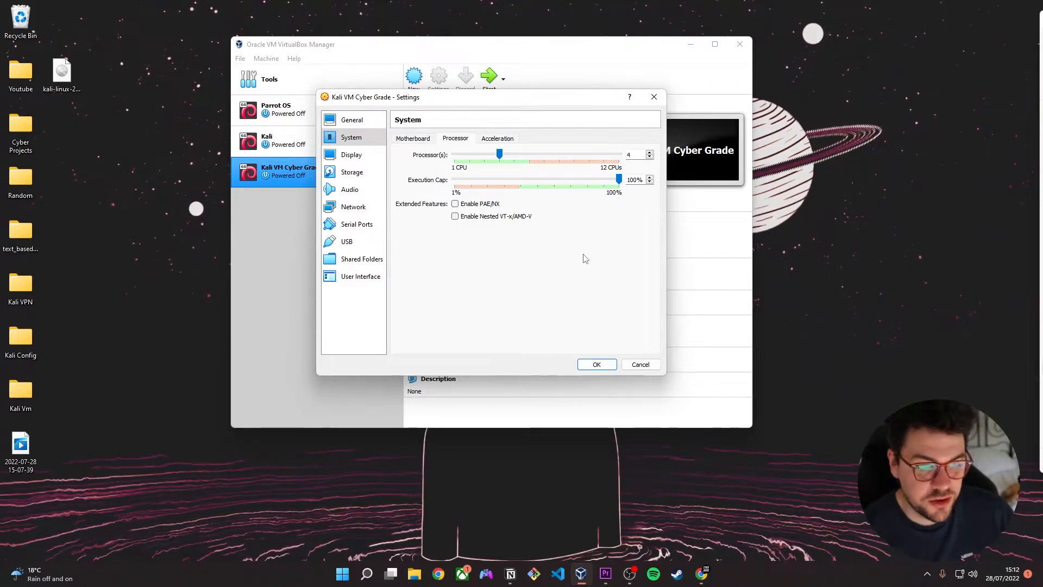
- Check the display settings and select the empty optical drive under the IDE controller in the storage settings
click(352, 155)
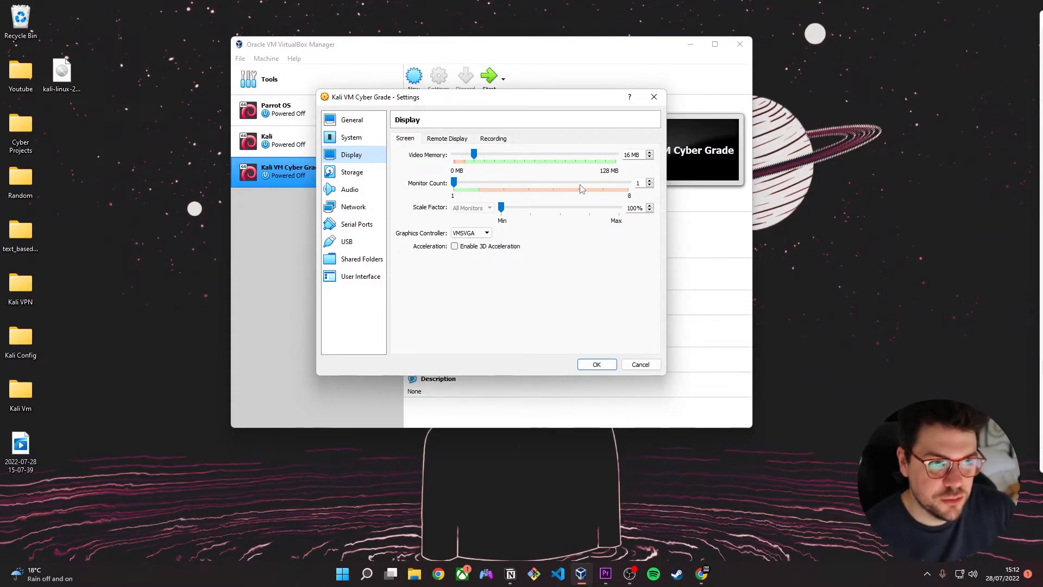
click(352, 173)
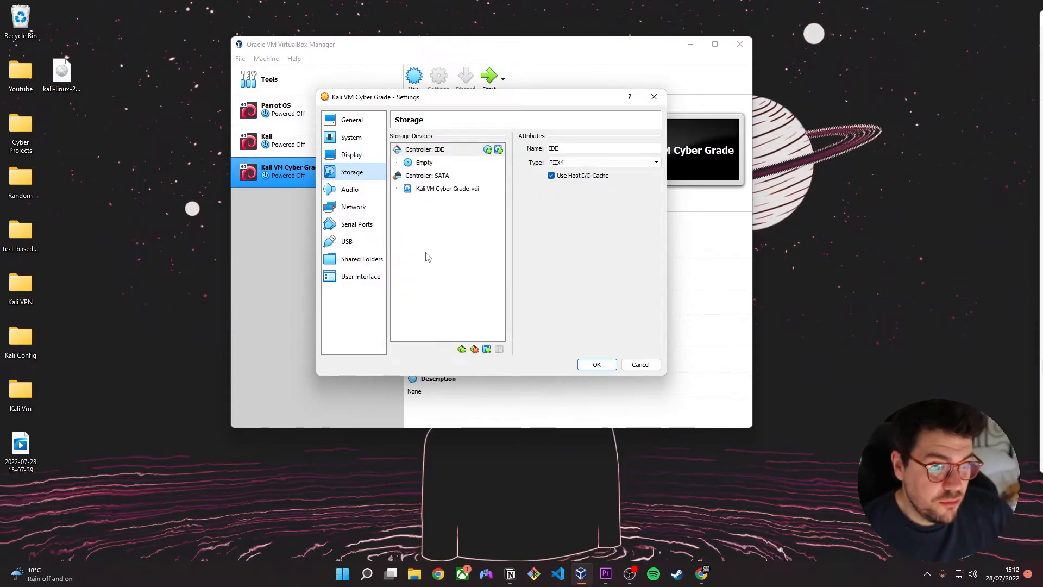
click(428, 257)
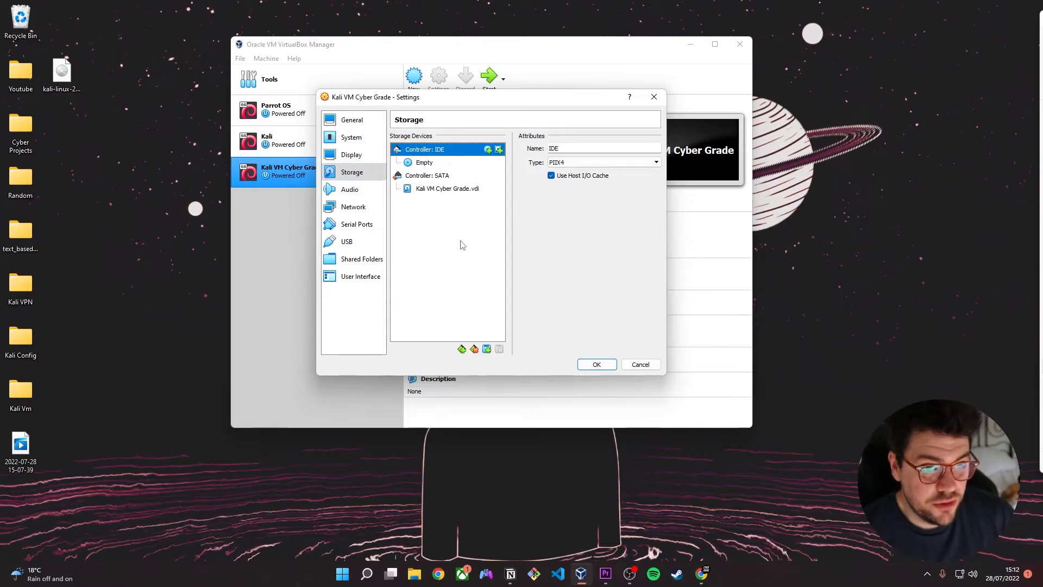
click(442, 165)
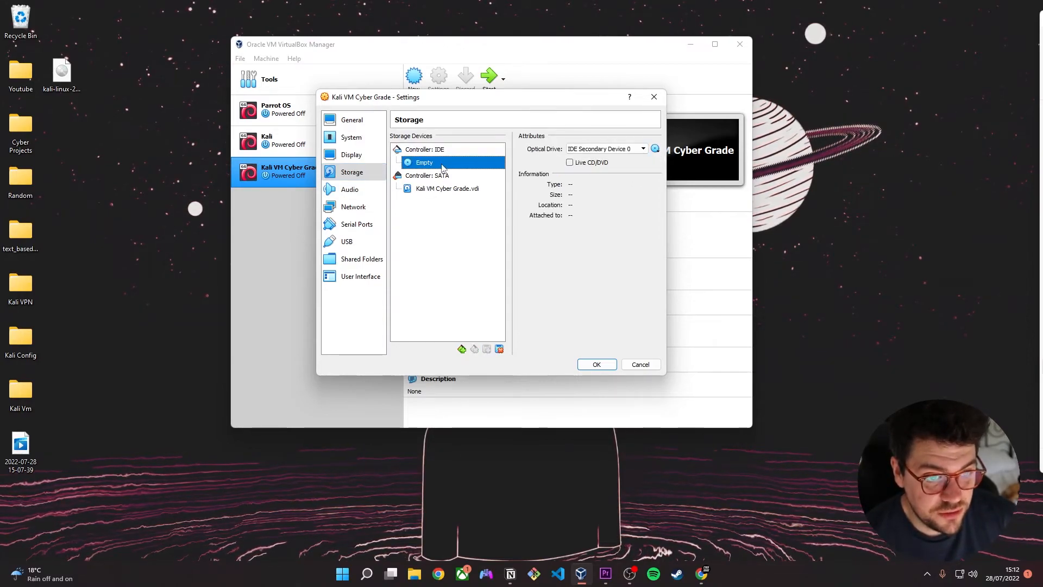
click(656, 149)
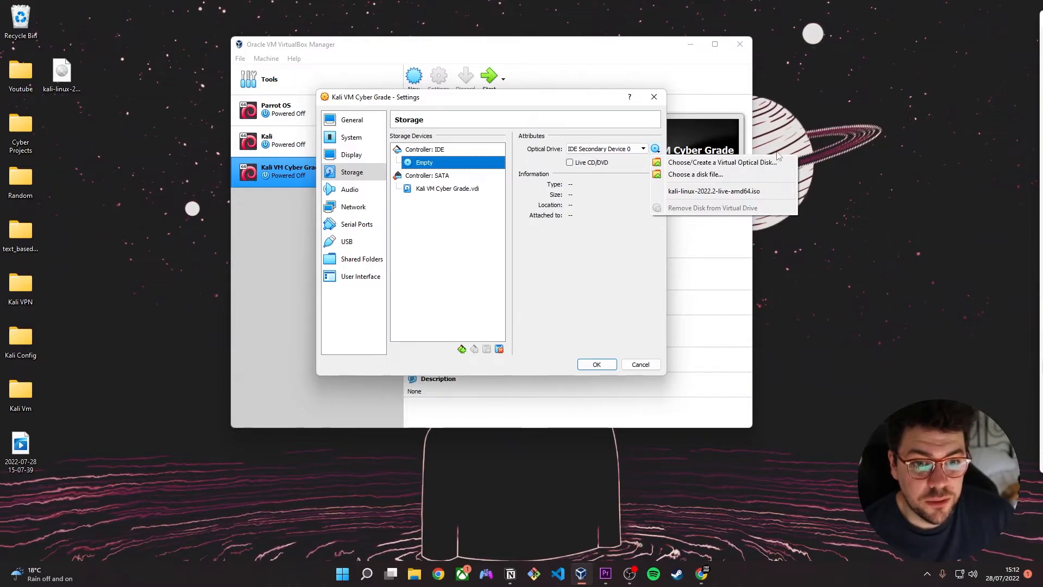
click(694, 174)
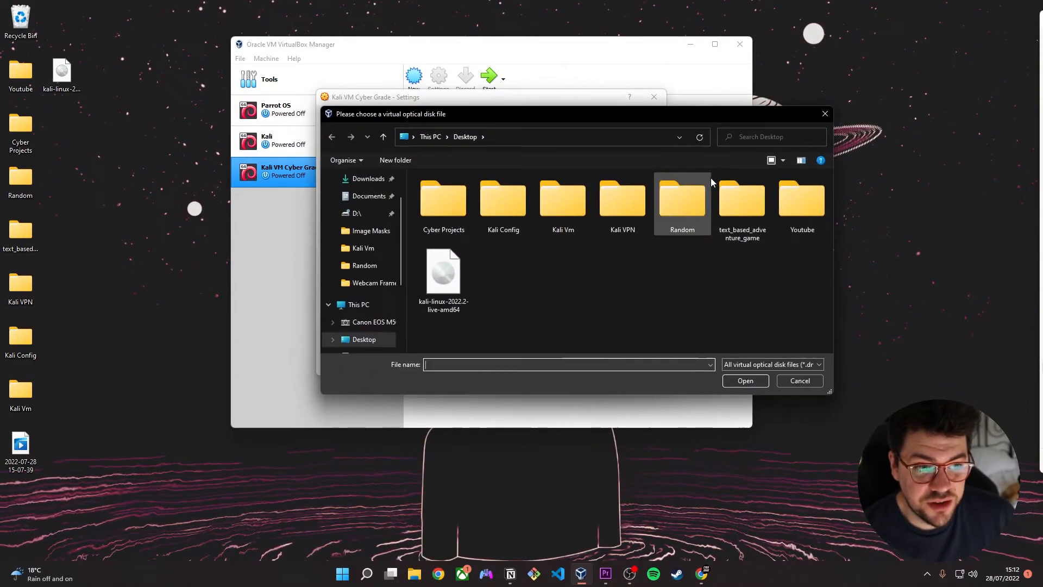
drag(60, 69, 103, 74)
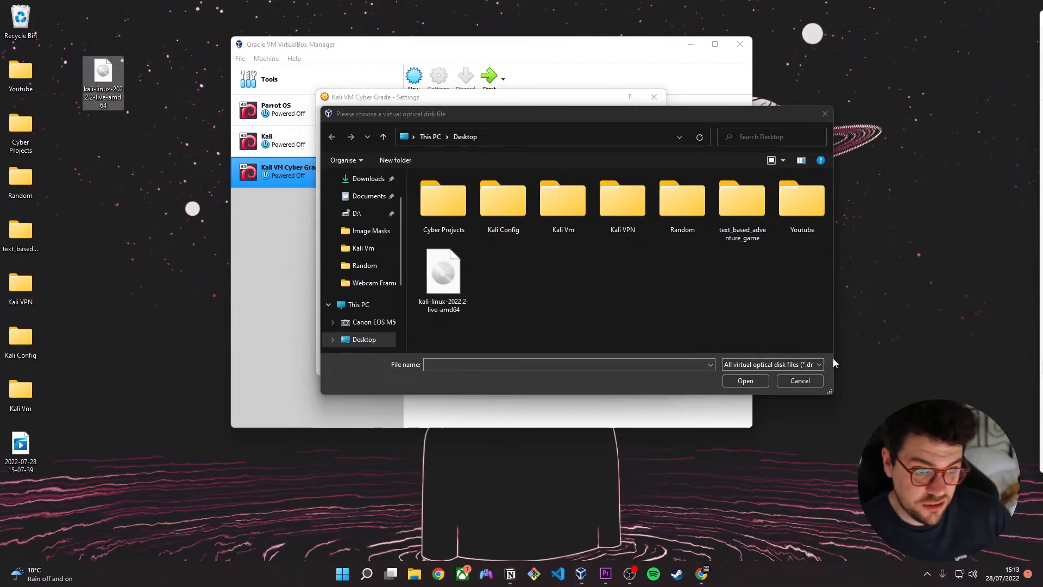
click(790, 383)
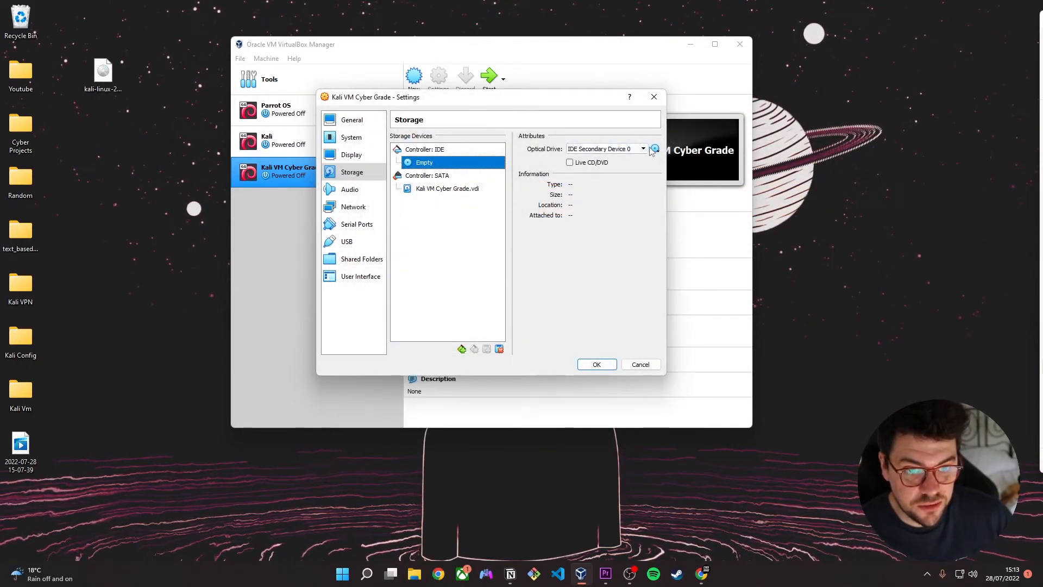
- Insert kali-linux-2022.2-live-amd64.iso into the empty optical drive and save the machine's settings
click(656, 149)
click(682, 194)
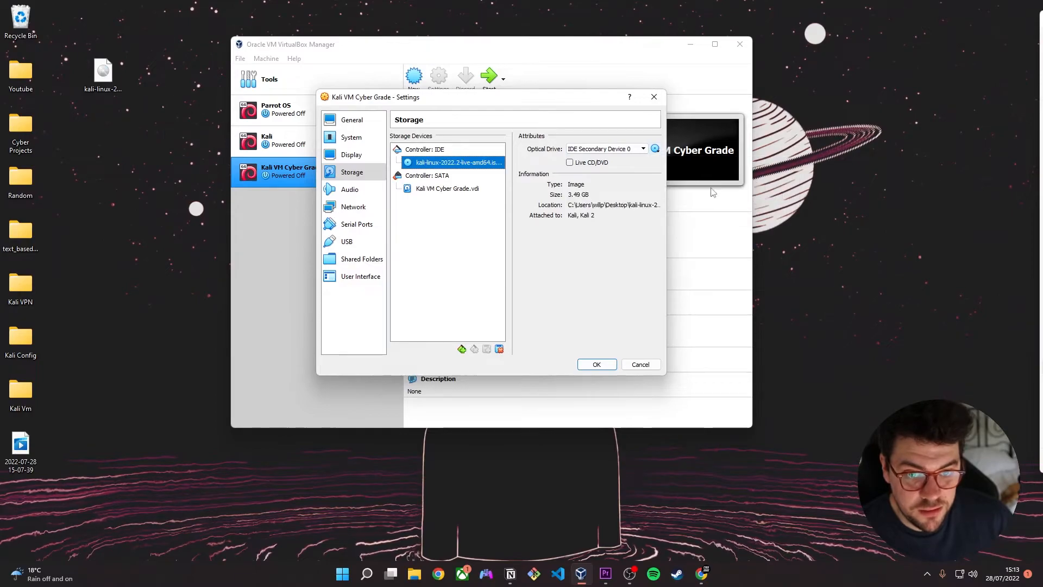
click(612, 369)
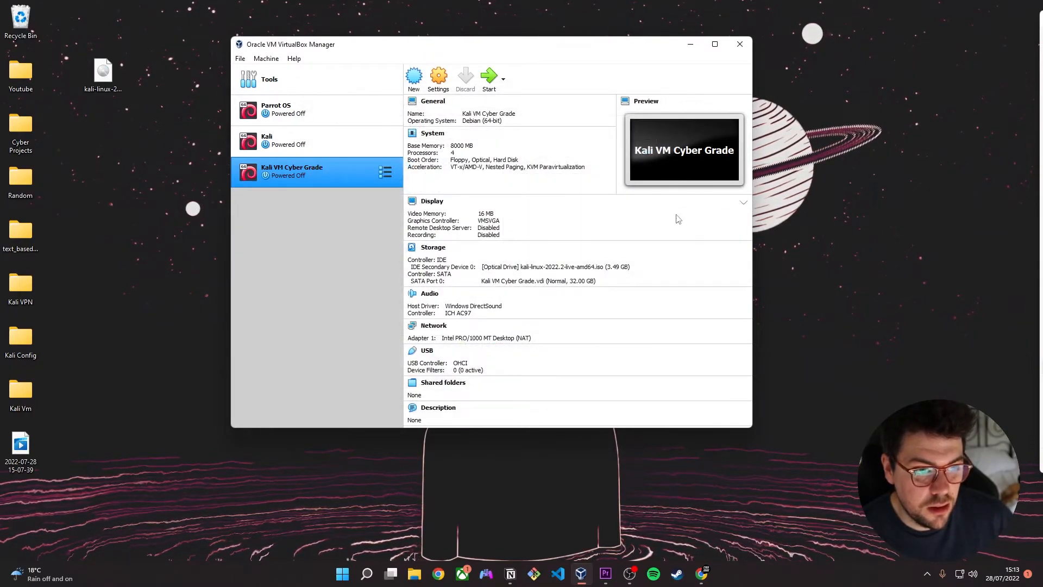
- Start the Kali VM Cyber Grade machine and boot it with the Live system (amd64) option
double_click(314, 172)
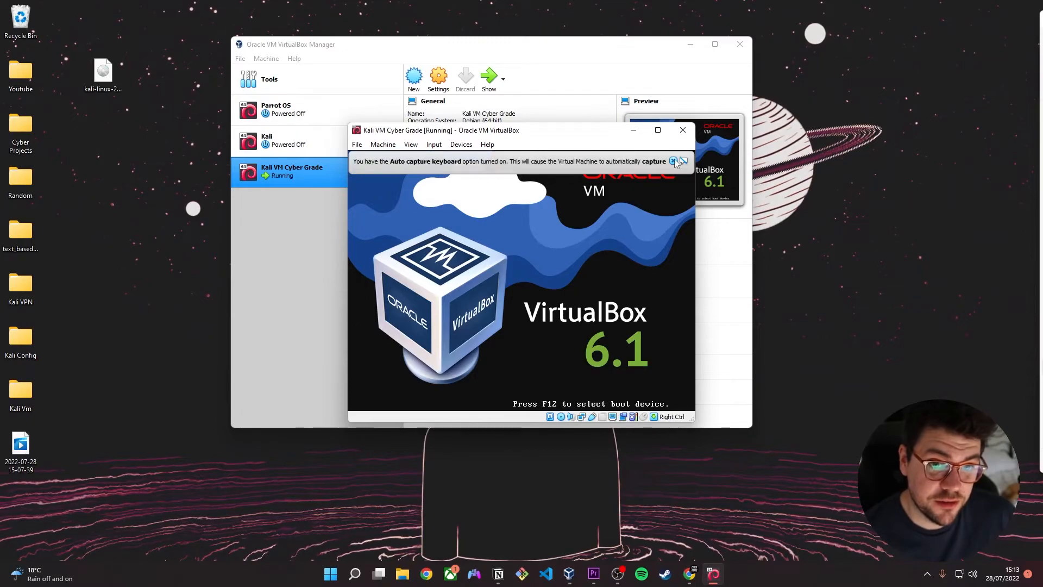
drag(536, 128, 521, 109)
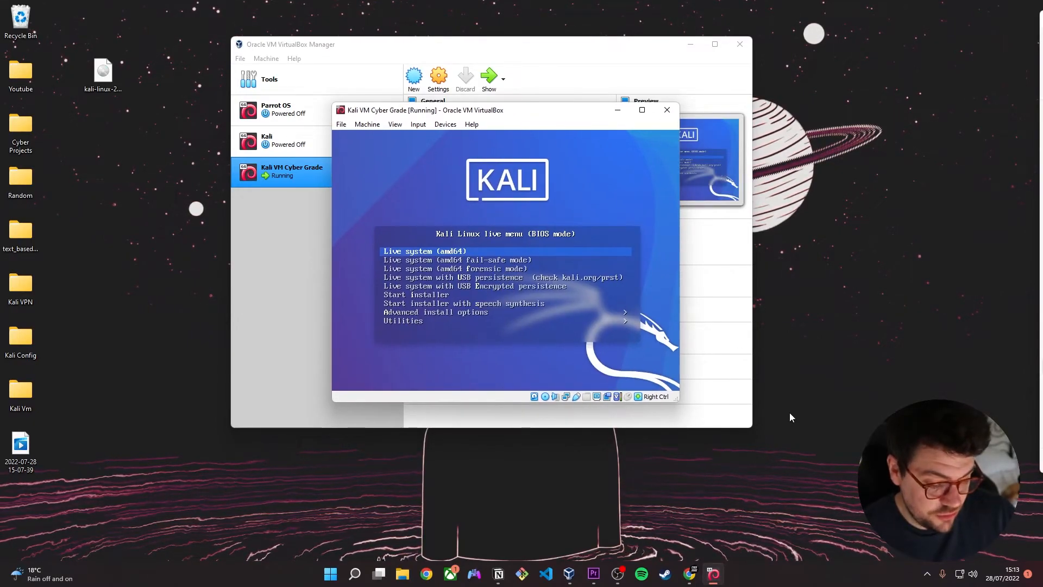
key(Return)
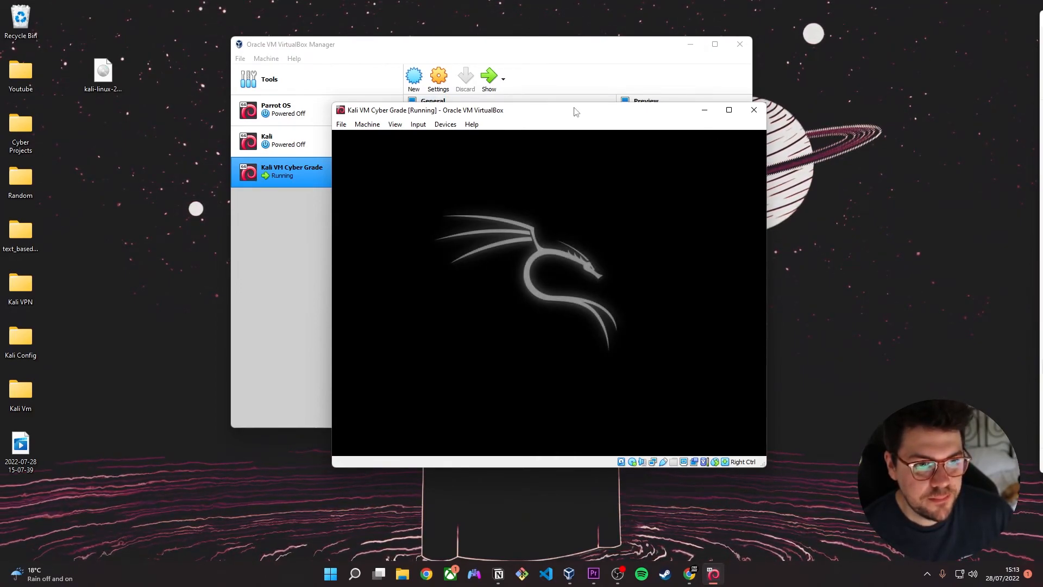
drag(576, 111, 543, 85)
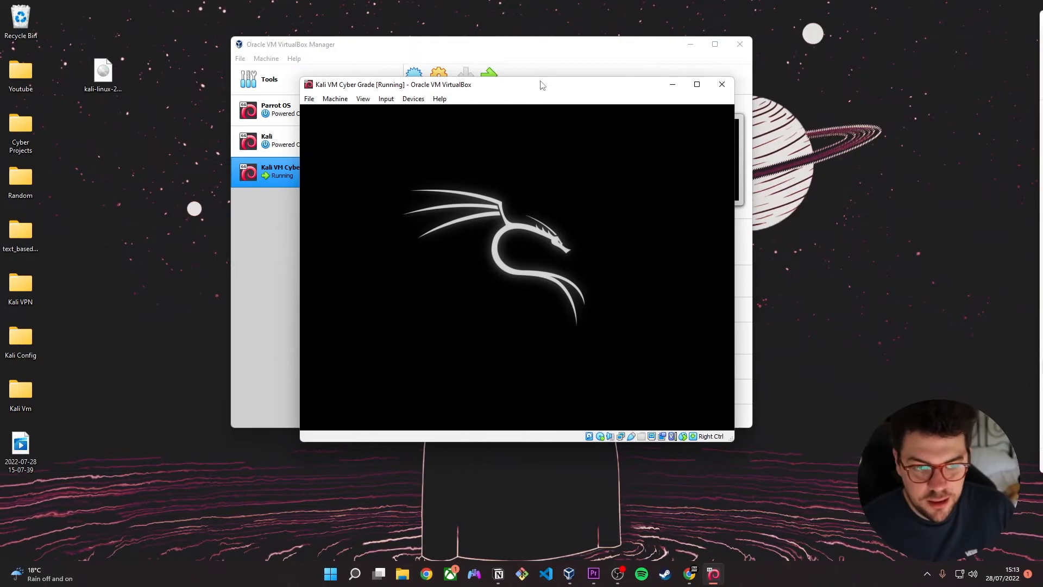